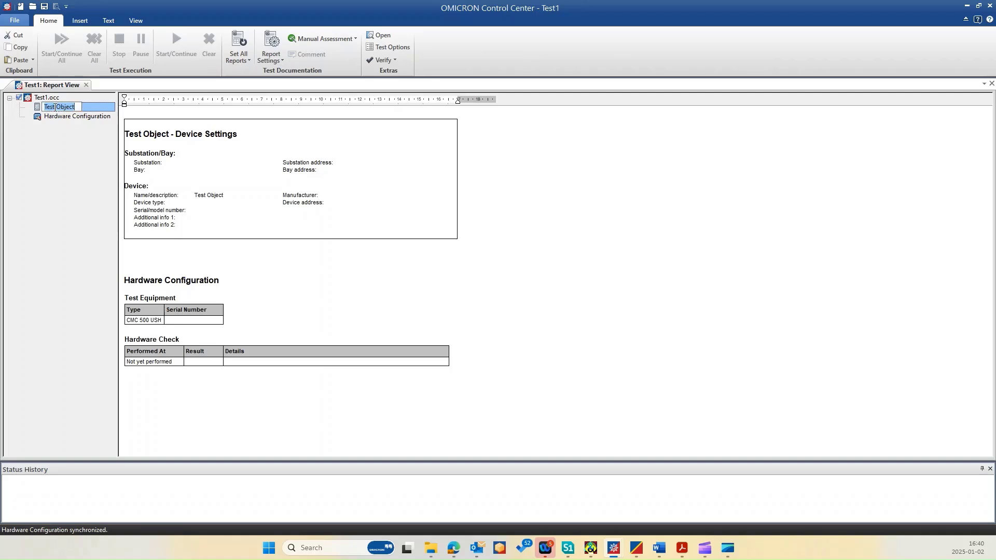
Open the Test Object in a maximized window and select its Device block
click(96, 108)
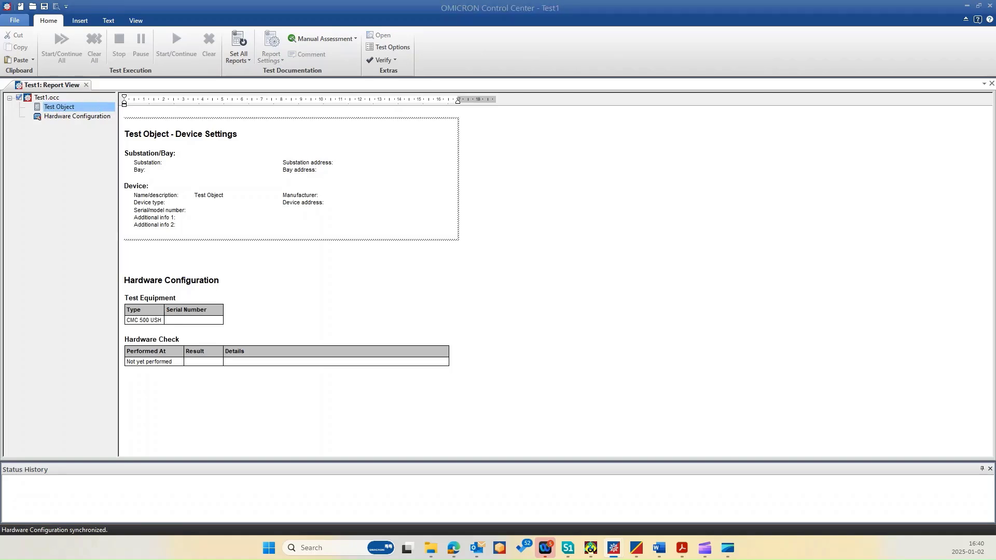
drag(0, 74, 432, 69)
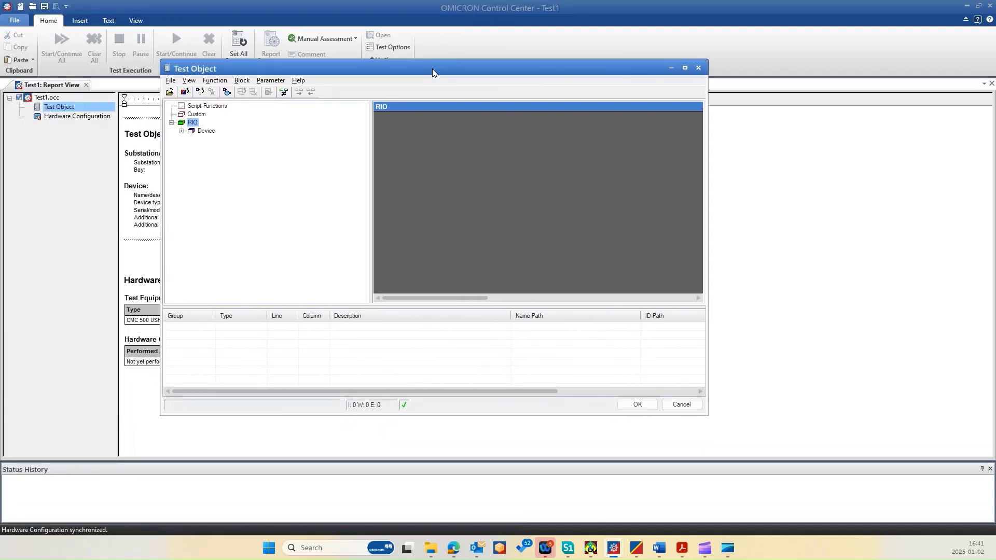
double_click(433, 69)
click(38, 70)
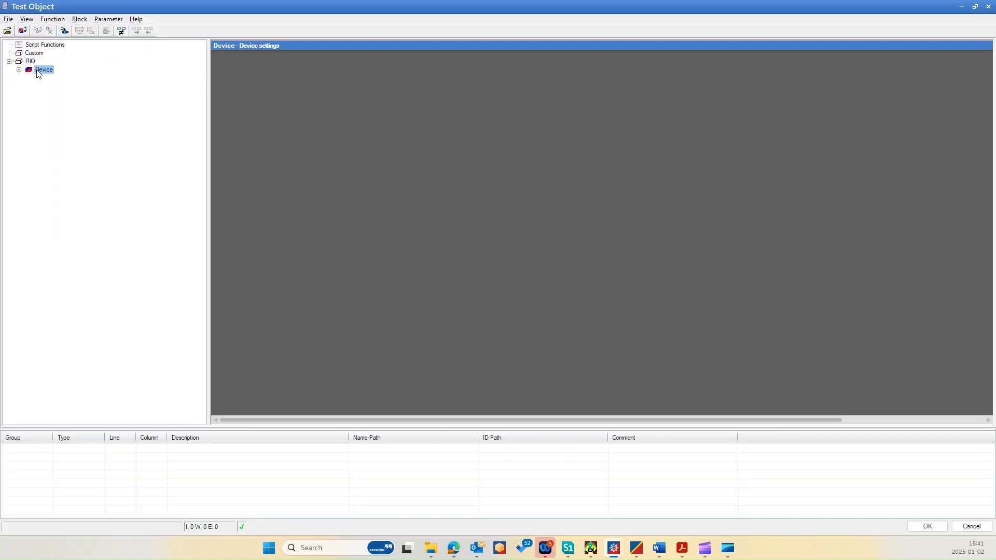
Review the Device settings, including nominal values and the instrument transformers option, and accept them
double_click(38, 71)
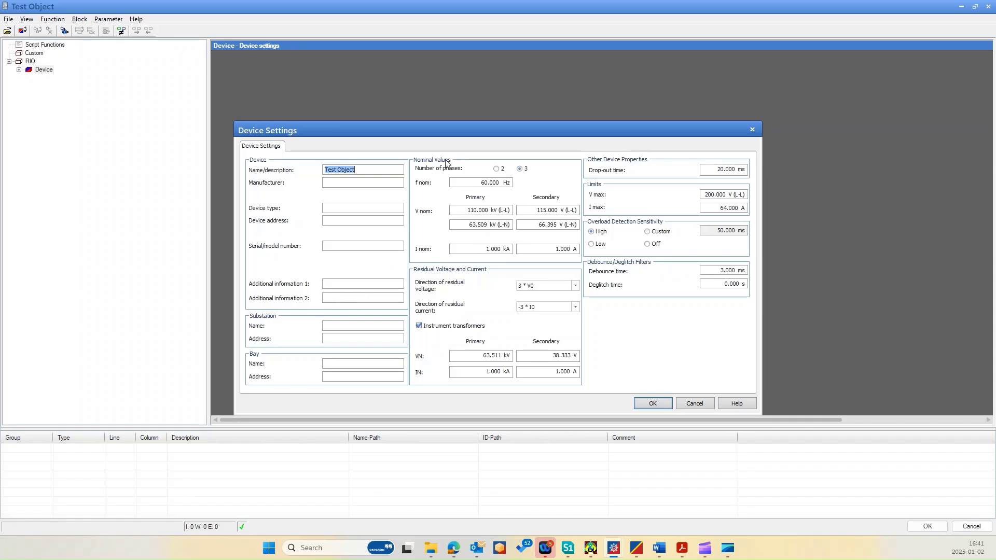
click(432, 327)
click(454, 323)
click(653, 404)
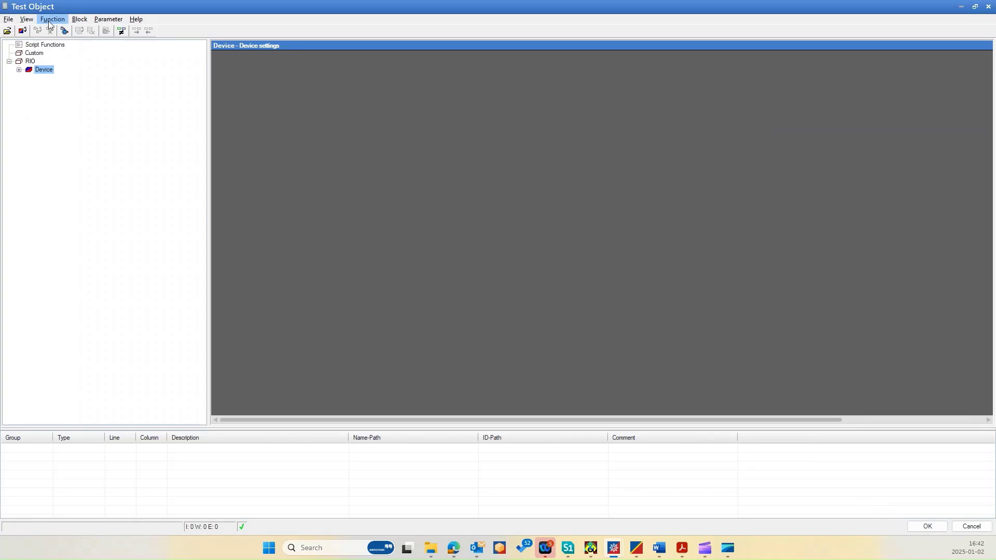
Add a Differential function to the test object and open its protection parameters
click(50, 22)
click(63, 34)
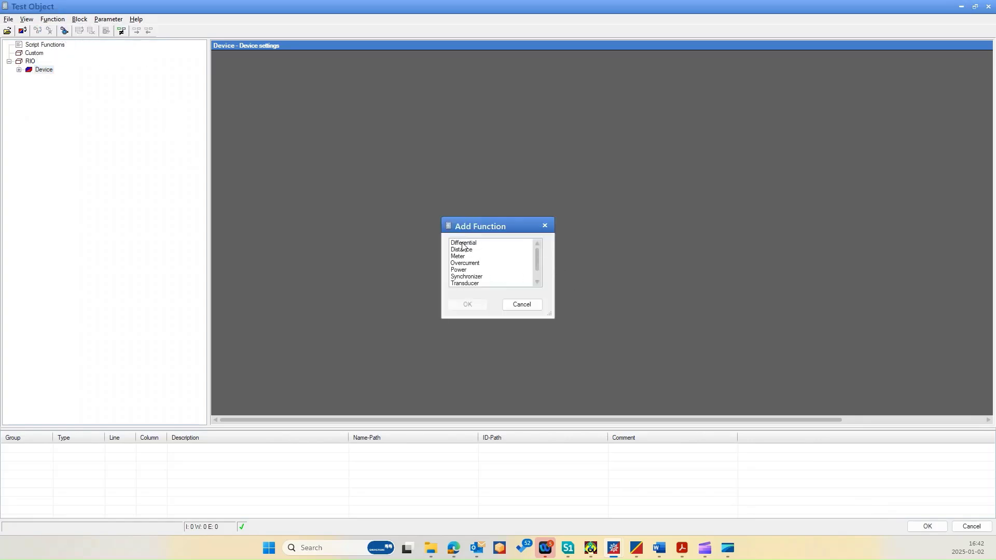
click(464, 244)
click(472, 310)
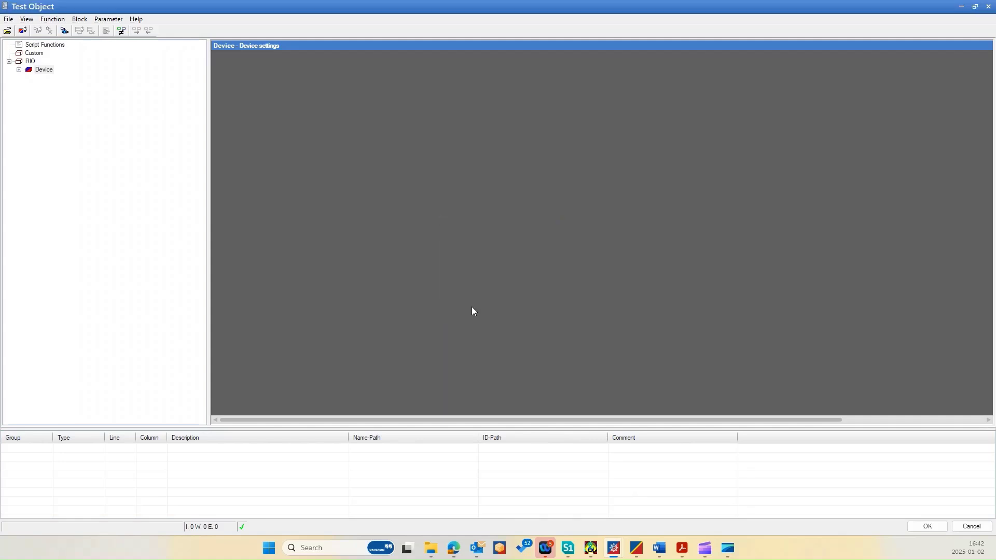
double_click(29, 82)
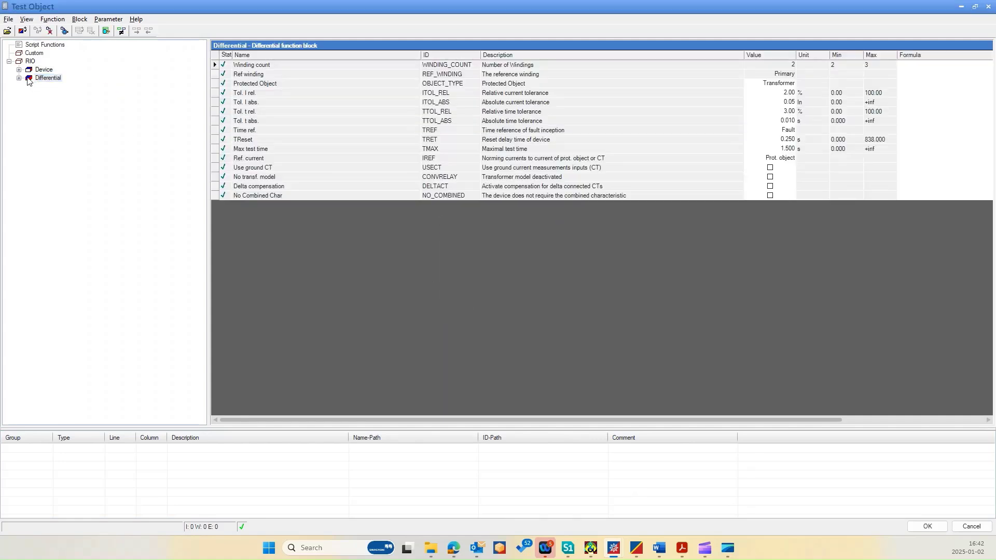
drag(435, 128, 511, 87)
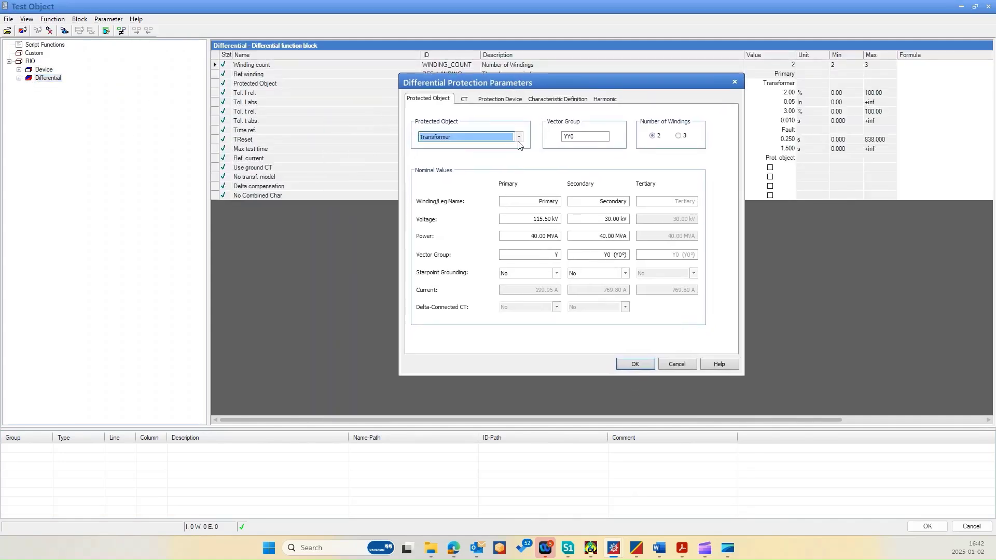
Define the protected object as a three-winding Transformer with tertiary vector group D5
click(508, 153)
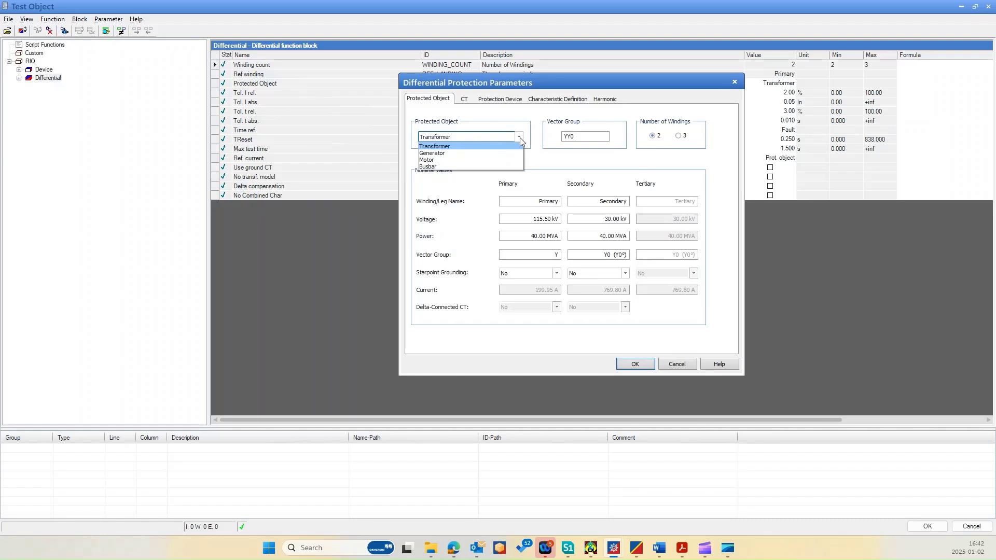
click(520, 138)
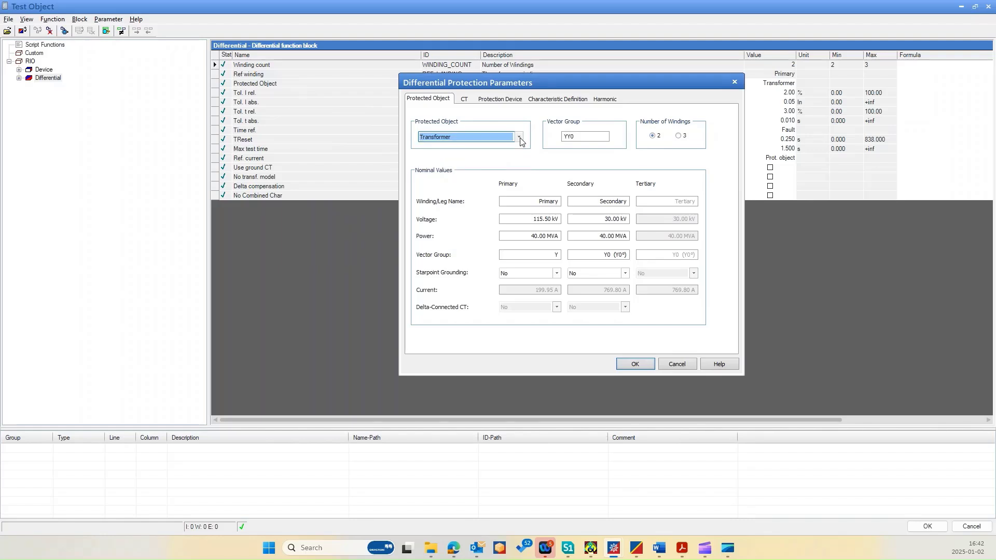
click(681, 137)
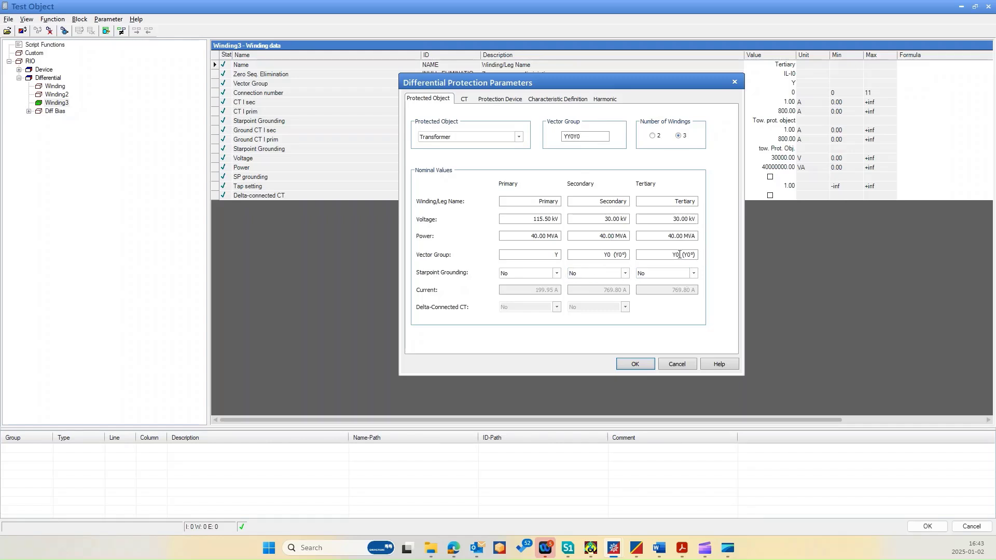
text(D5)
click(680, 236)
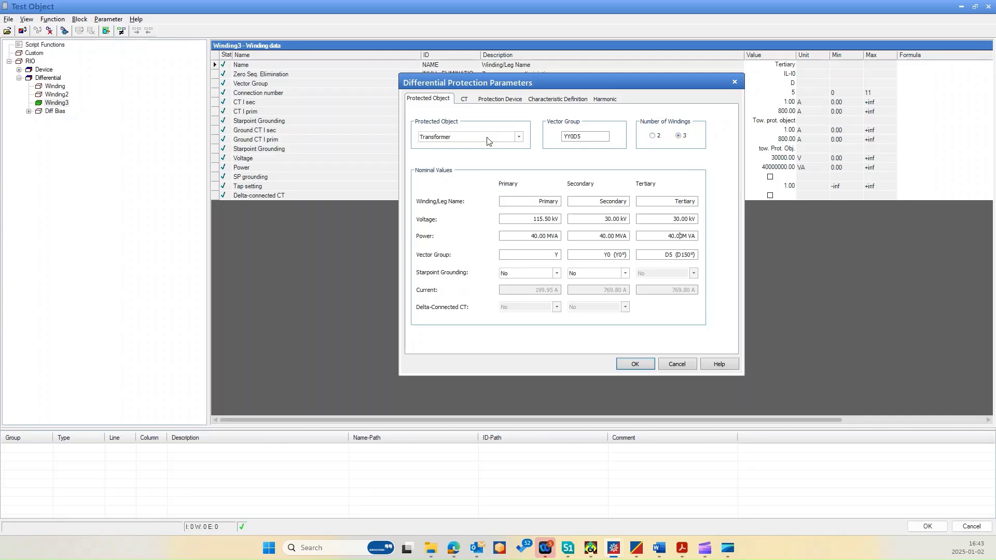
Set the primary winding's starpoint grounding to Yes and enable the ground current measurement inputs (CT)
click(459, 101)
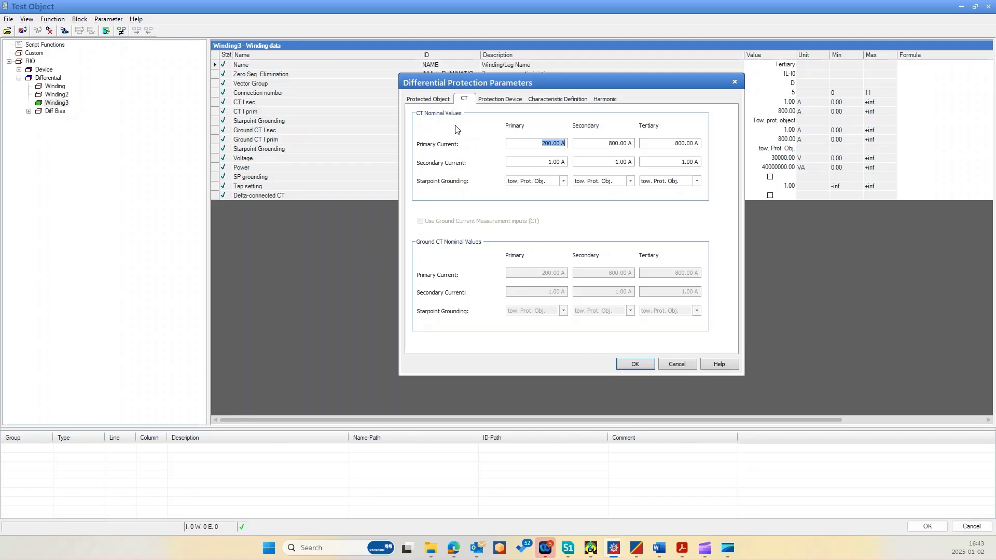
click(434, 101)
click(557, 274)
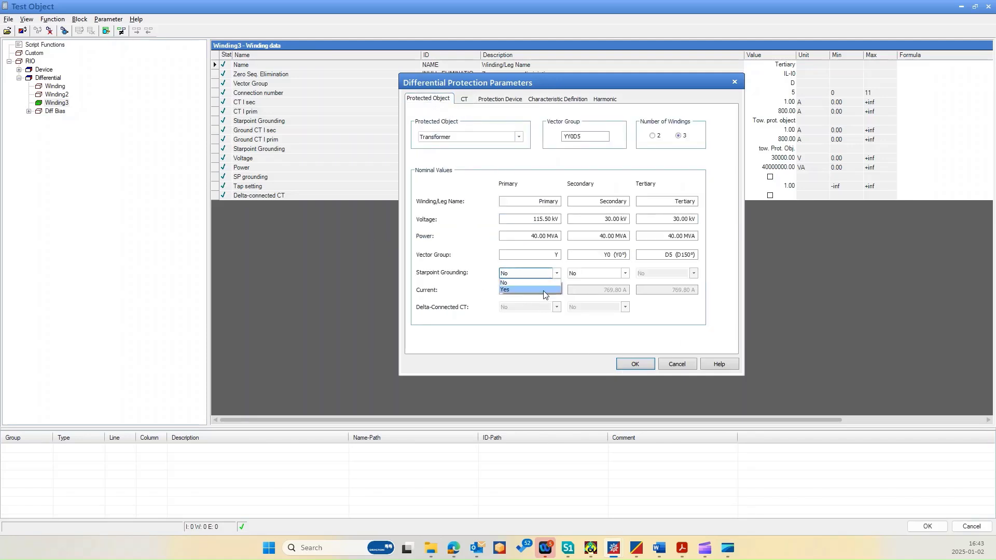
click(528, 288)
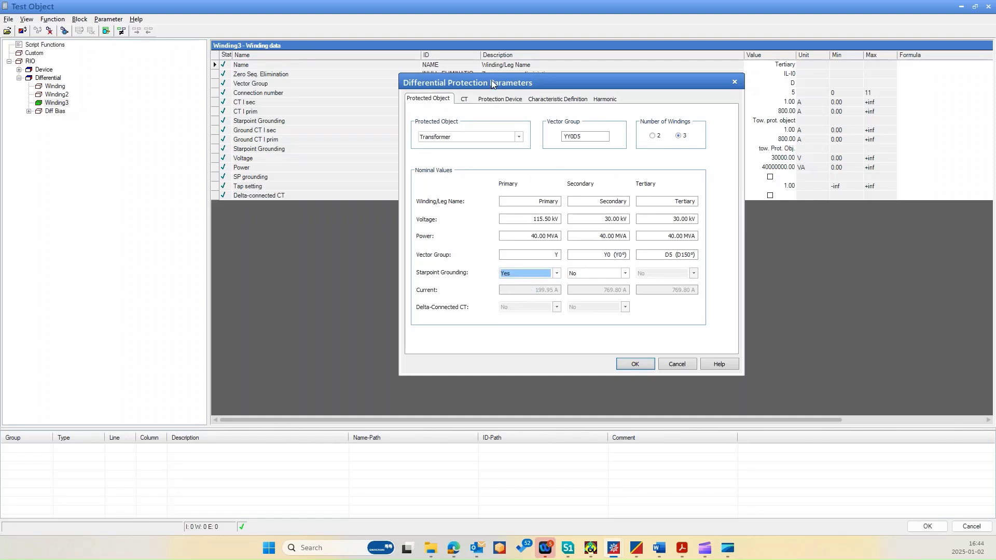
click(464, 101)
click(420, 221)
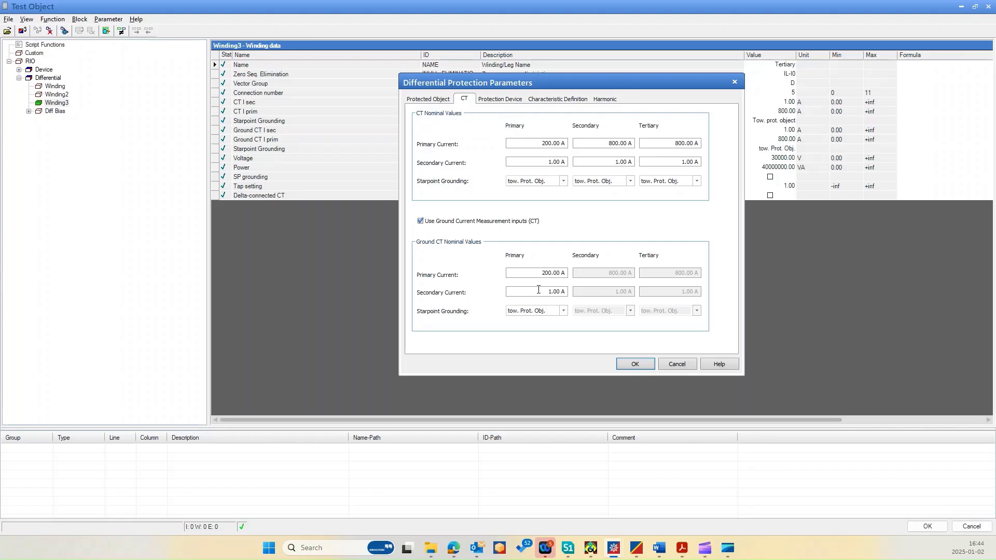
Set the protection device's Ibias calculation factor K1 to 2.00
click(499, 99)
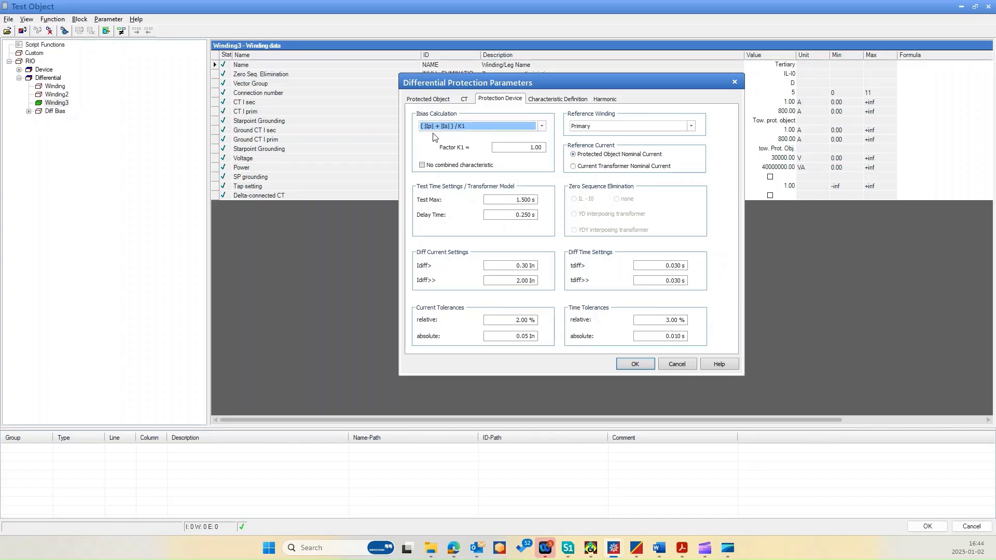
drag(540, 148, 519, 149)
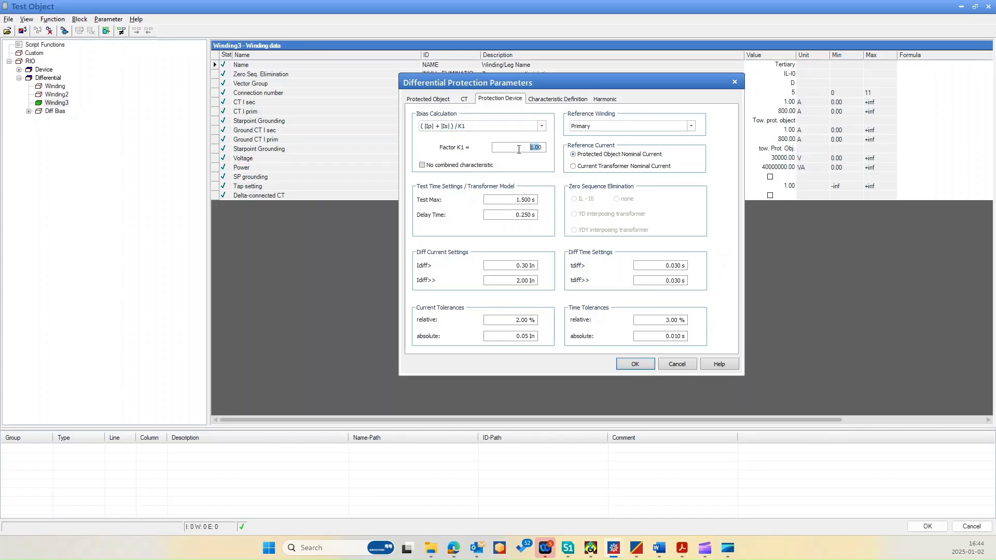
text(2.0)
Consult the Protection Device help topic for the Ibias calculation methods and K1 factors by relay manufacturer, and close it
click(721, 365)
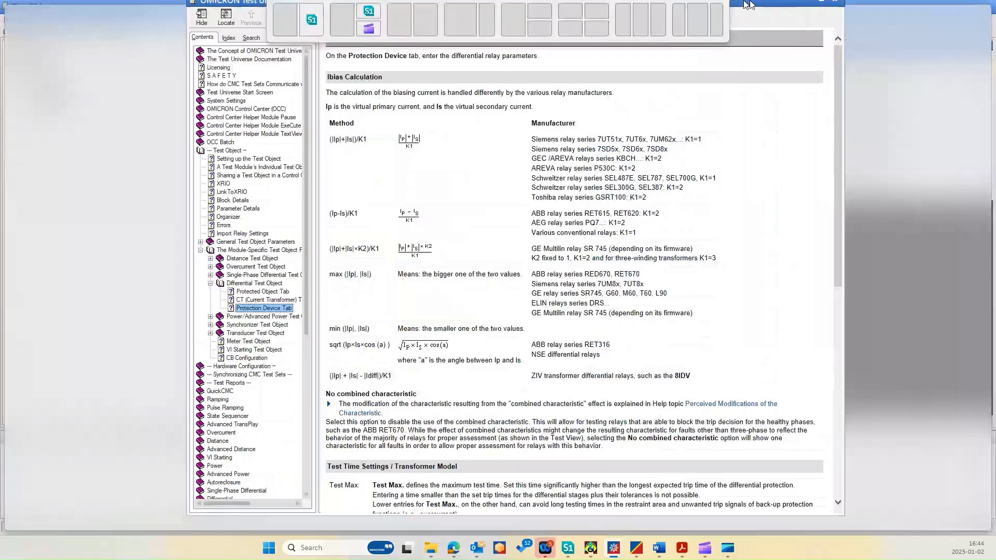
mouse_move(697, 4)
mouse_down()
mouse_move(714, 10)
mouse_move(692, 13)
mouse_up()
double_click(847, 11)
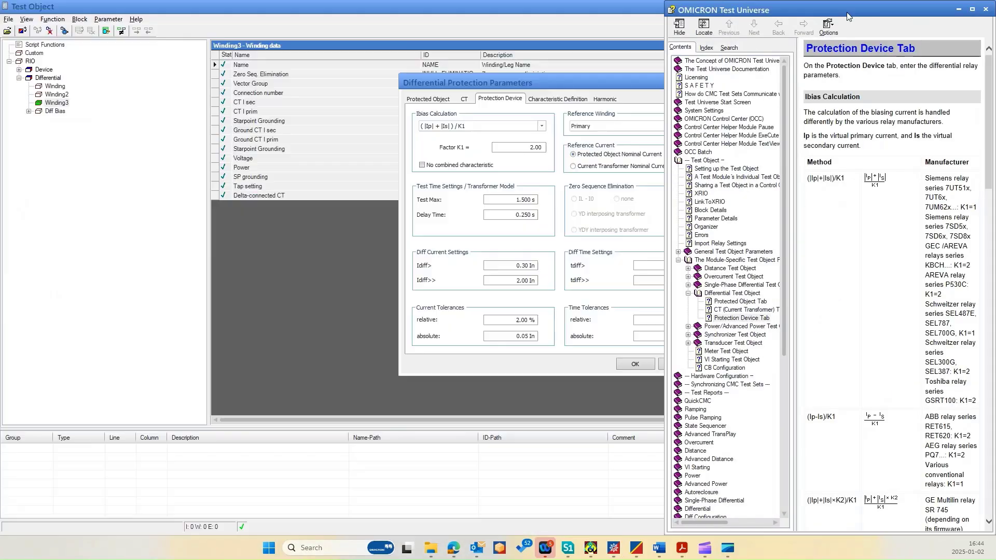
double_click(355, 16)
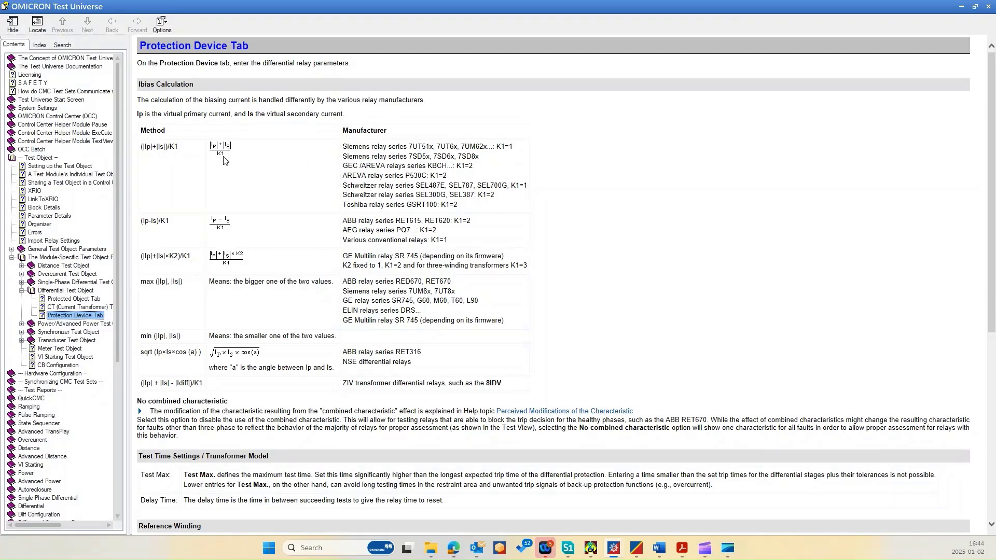
click(350, 174)
scroll(350, 254, down, 5)
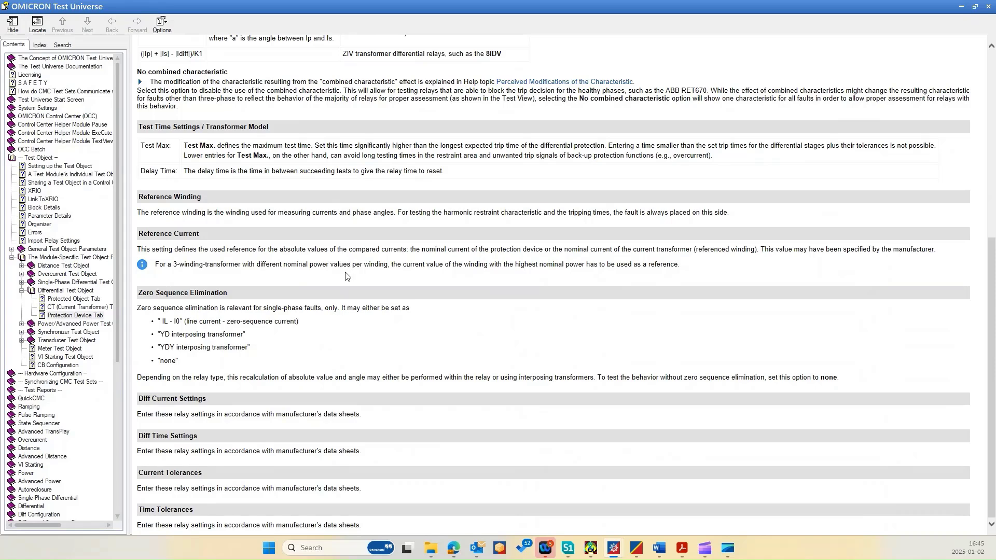
scroll(347, 276, up, 5)
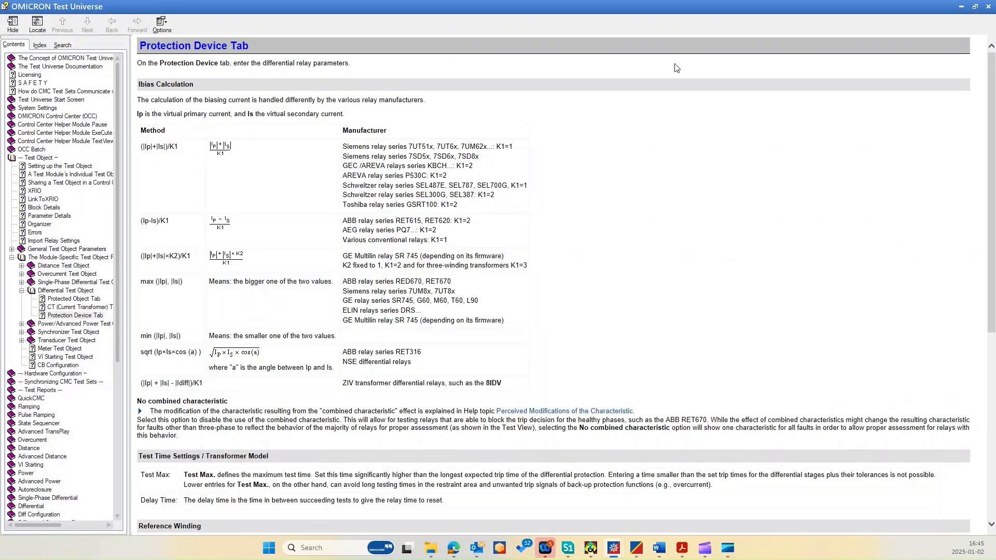
click(989, 7)
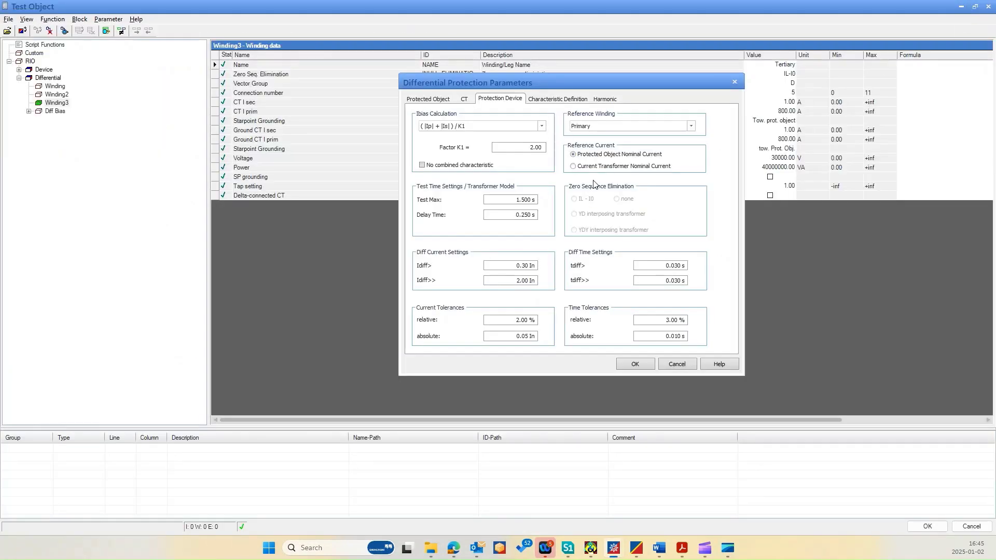
Choose Primary as the protection device's reference winding
click(590, 127)
click(615, 125)
click(614, 125)
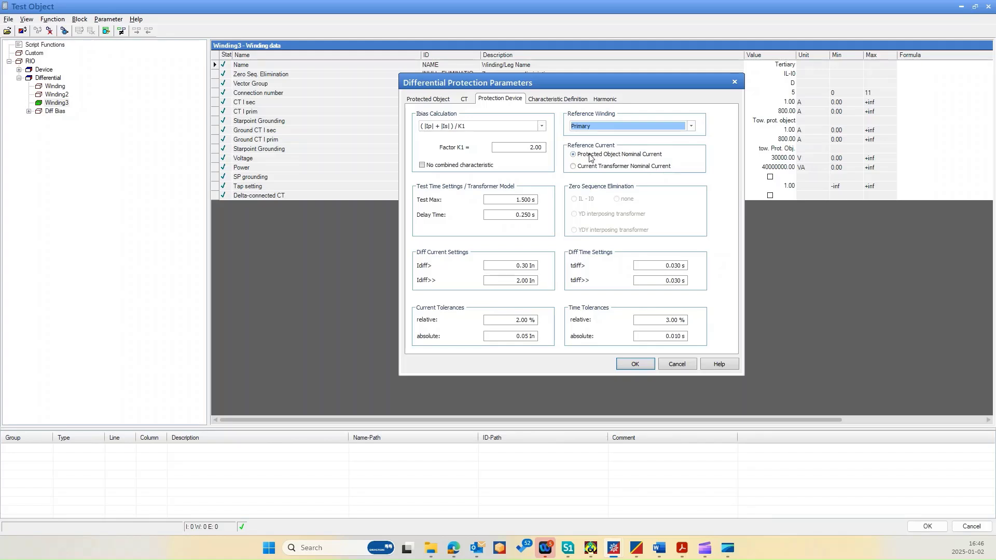
Replace the existing characteristic with a segment from Ibias 0.00, Idiff 0.25 In to Ibias 0.83, Idiff 0.25 In
click(550, 102)
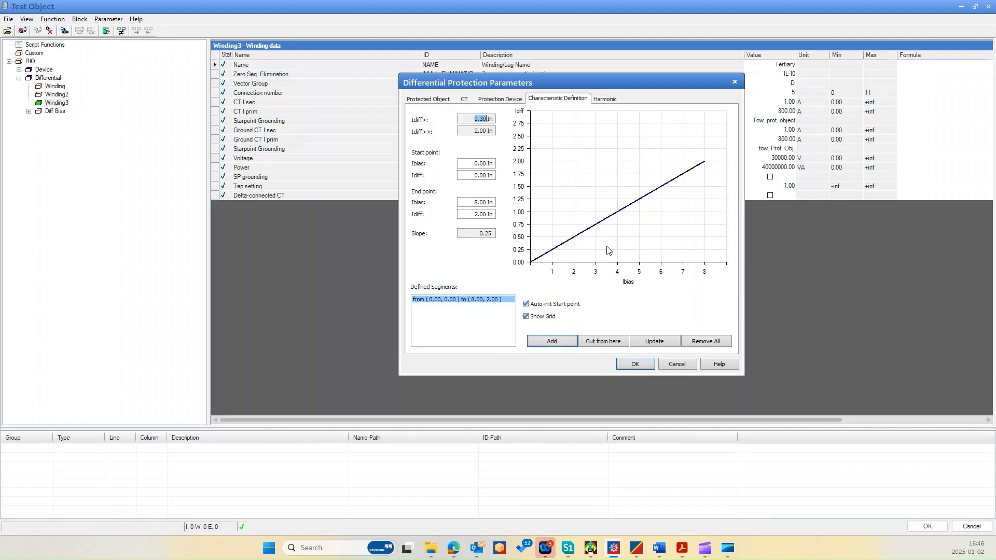
click(705, 341)
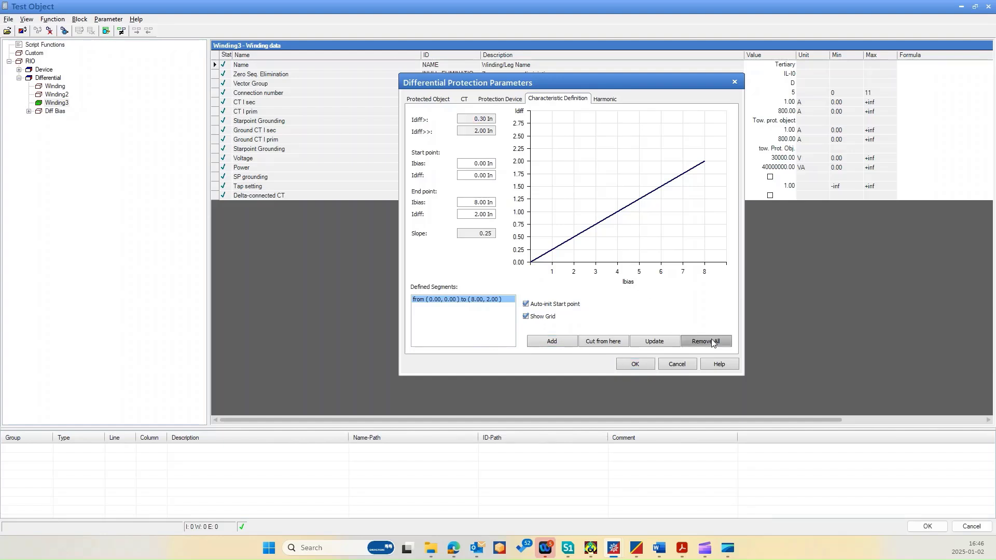
click(486, 163)
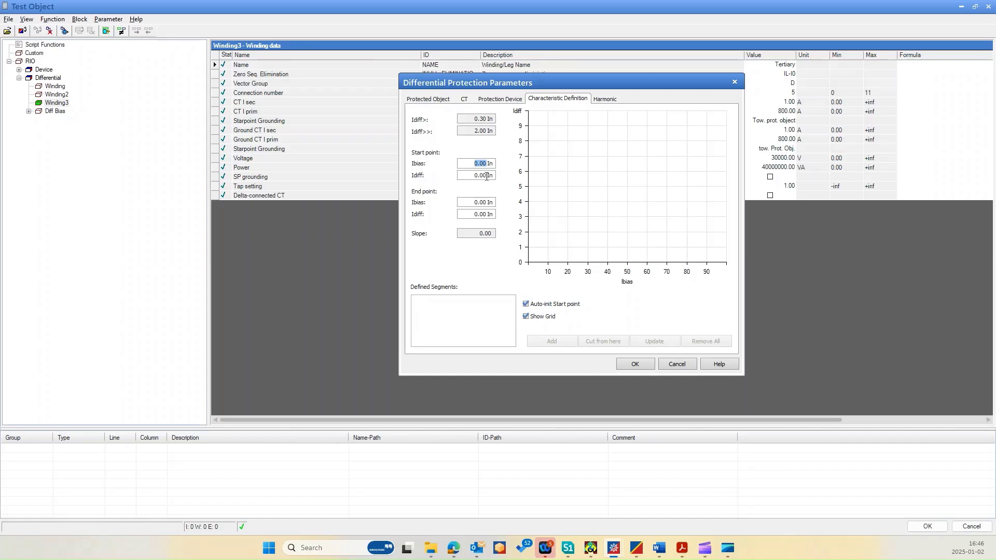
click(464, 175)
text(0.25)
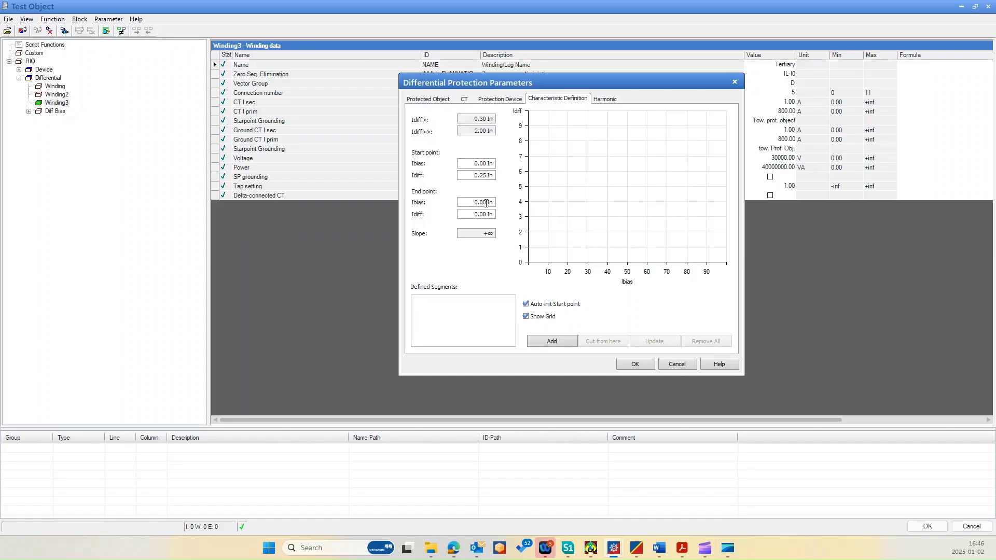
click(469, 202)
text(0.83)
click(486, 214)
double_click(485, 214)
text(0.25)
click(552, 338)
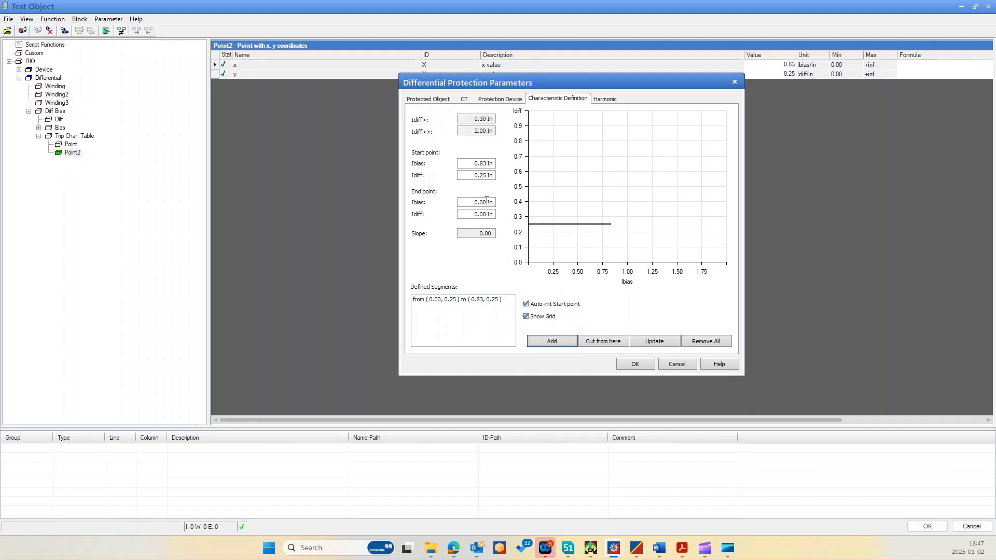
Add a second characteristic segment ending at Ibias 4.00 In and Idiff 1.20 In, and select it among the defined segments
click(475, 200)
click(487, 215)
key(BackSpace)
key(BackSpace)
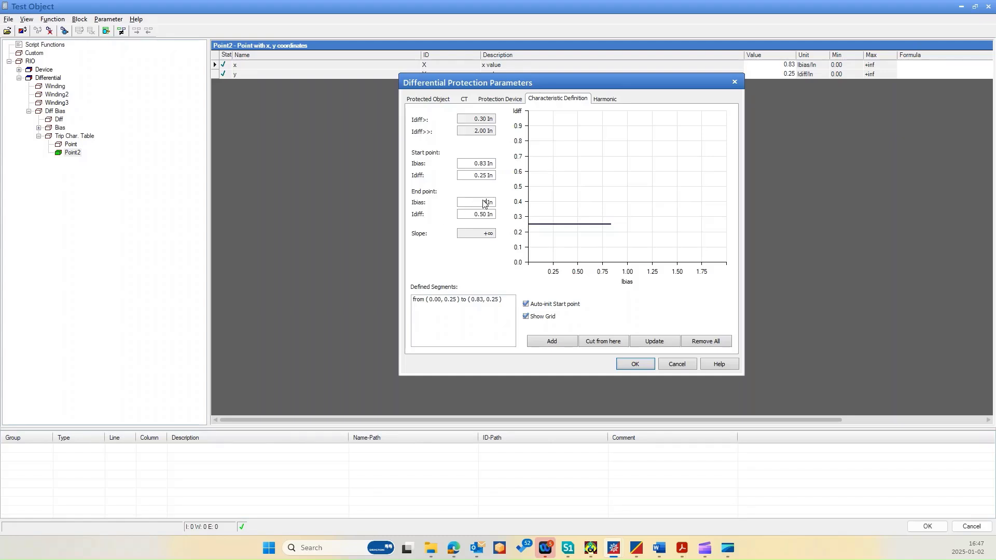
text(4)
key(Tab)
text(1.2)
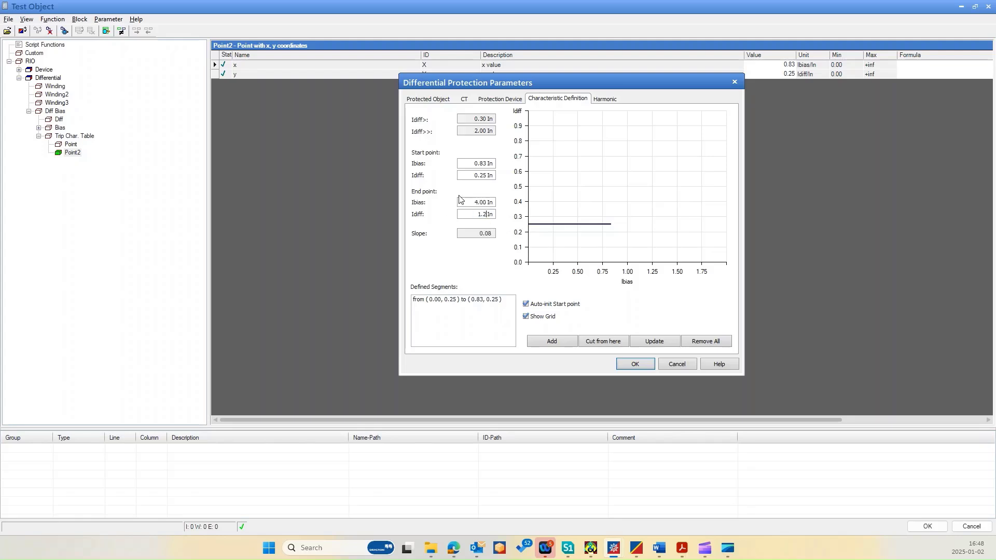
click(567, 341)
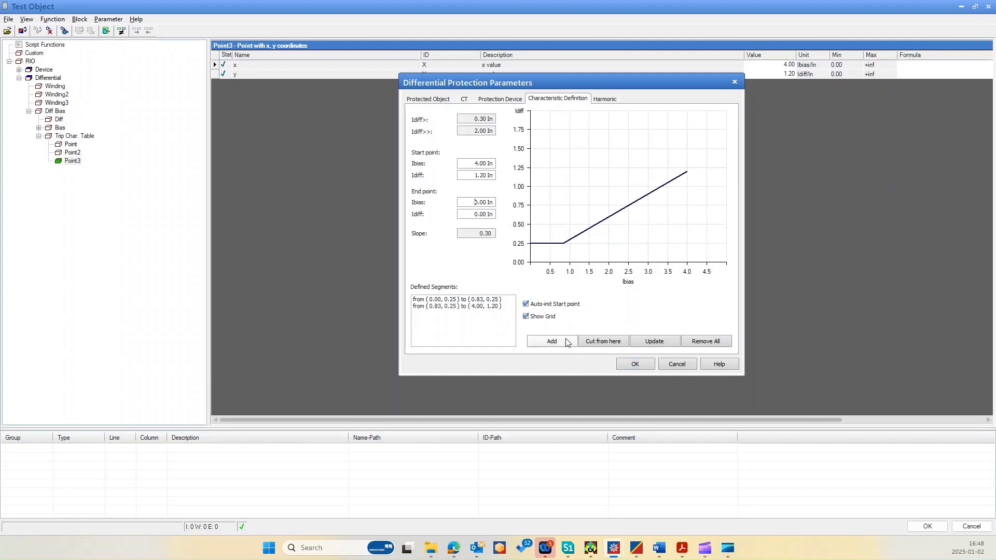
click(466, 307)
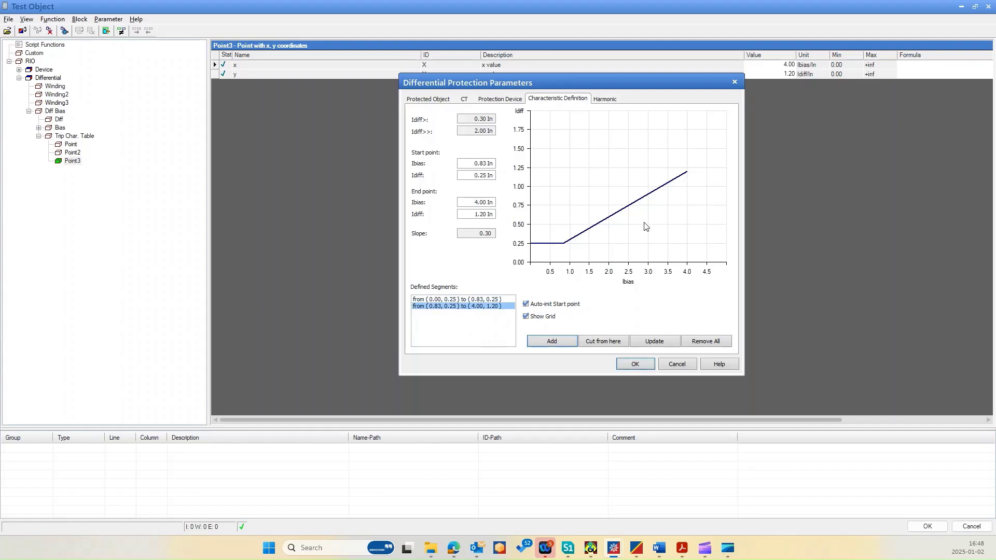
Add a third characteristic segment from Ibias 4.00 In, Idiff 1.20 In to Ibias 16.57 In, Idiff 10.00 In
double_click(487, 163)
text(4)
double_click(464, 176)
text(1.2)
click(487, 201)
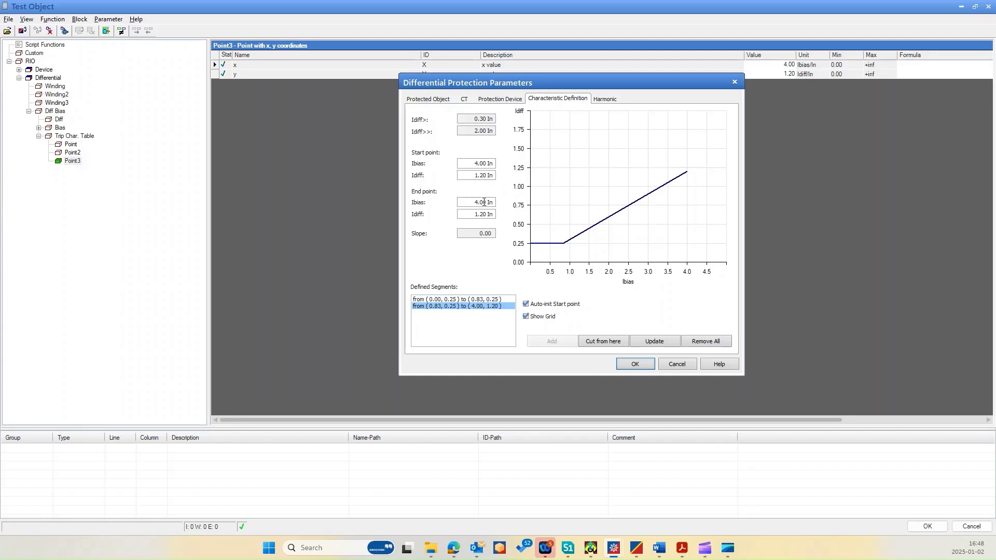
double_click(487, 202)
text(16.57)
drag(487, 215, 471, 213)
text(10)
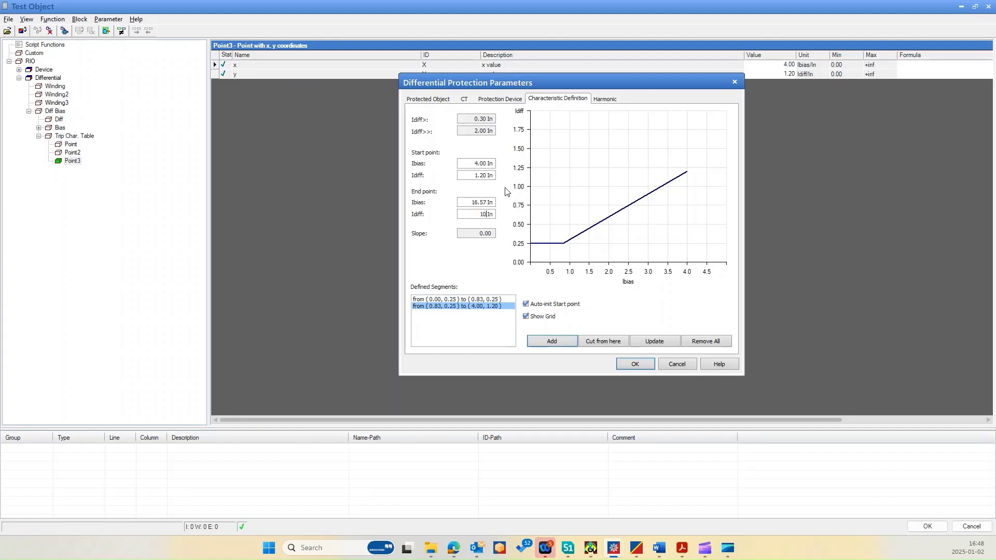
click(549, 343)
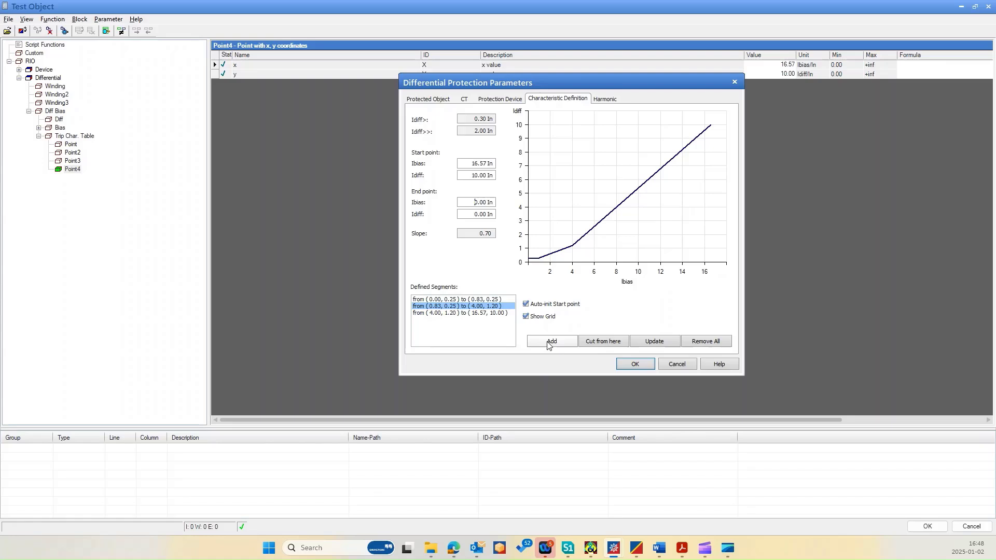
Check the end points and slope of each defined segment, and accept the differential protection parameters and the test object
click(485, 312)
click(487, 306)
click(488, 300)
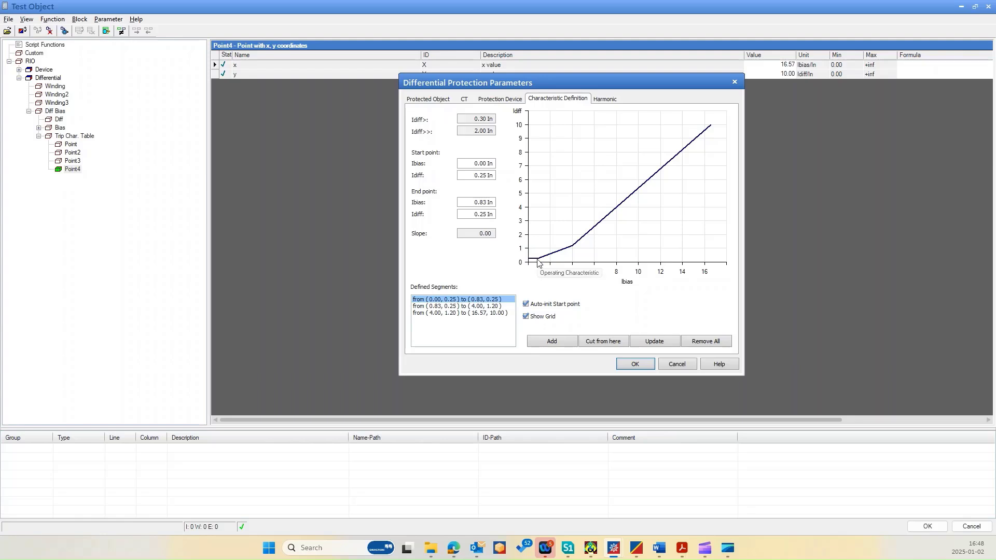
click(475, 307)
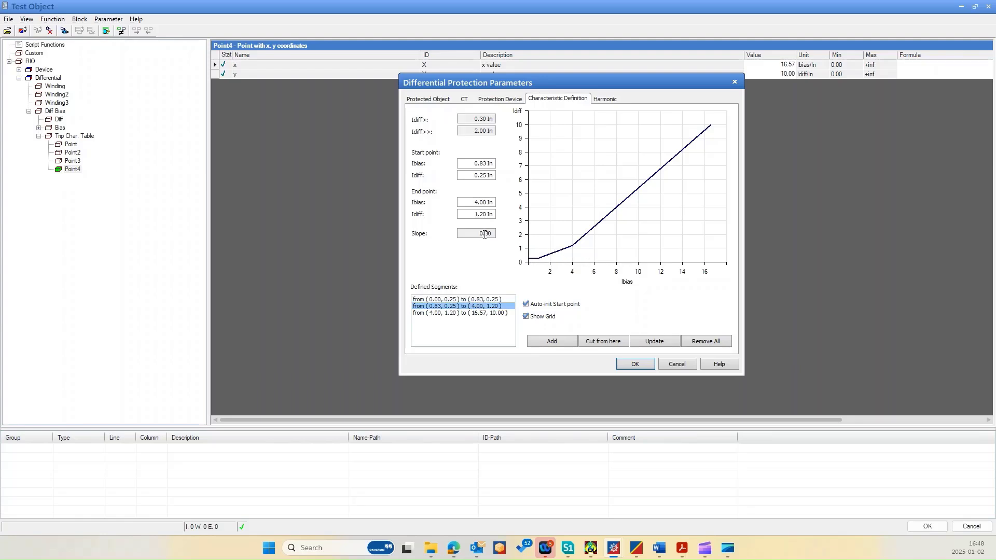
click(481, 313)
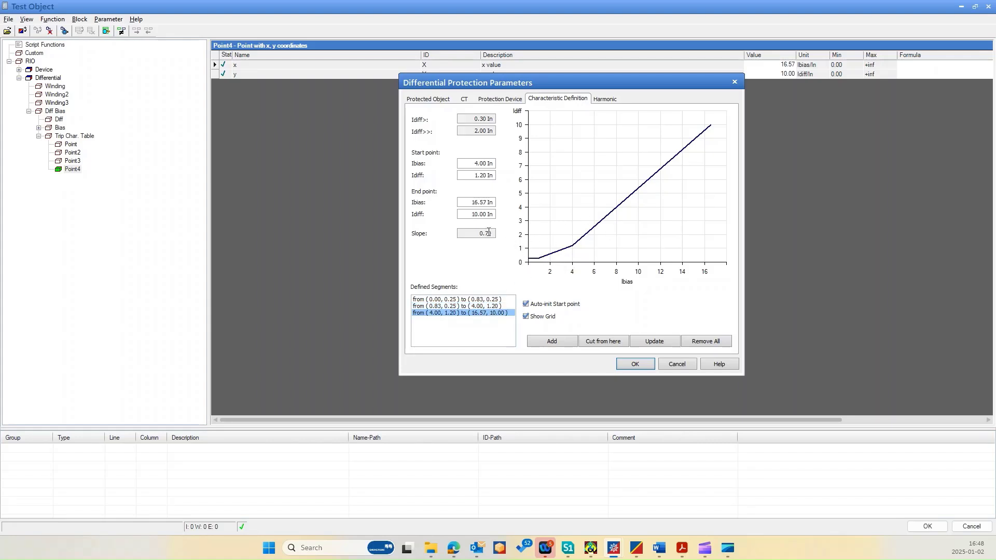
click(641, 367)
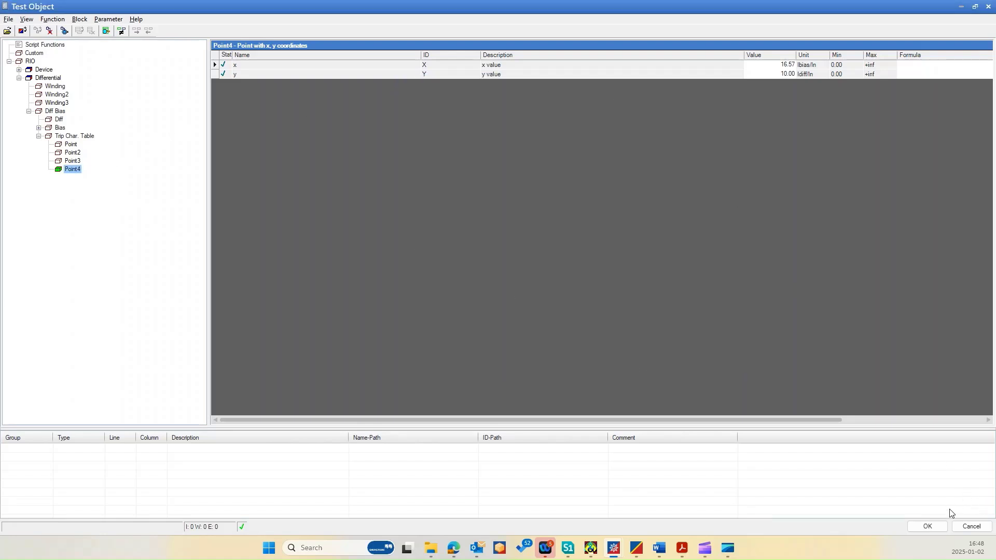
click(928, 527)
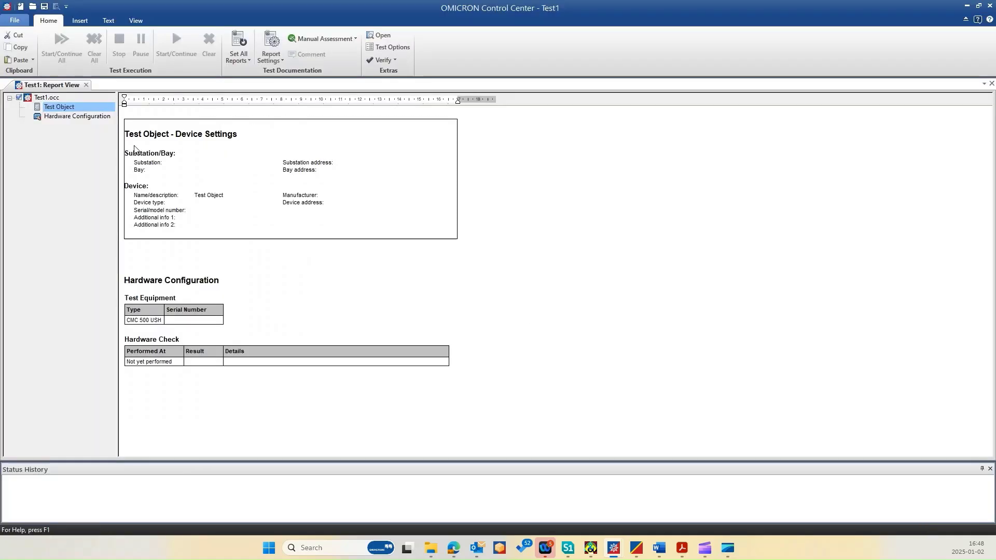
Select the Hardware Configuration entry of the test document, and search Windows for Device Link and launch it
click(63, 118)
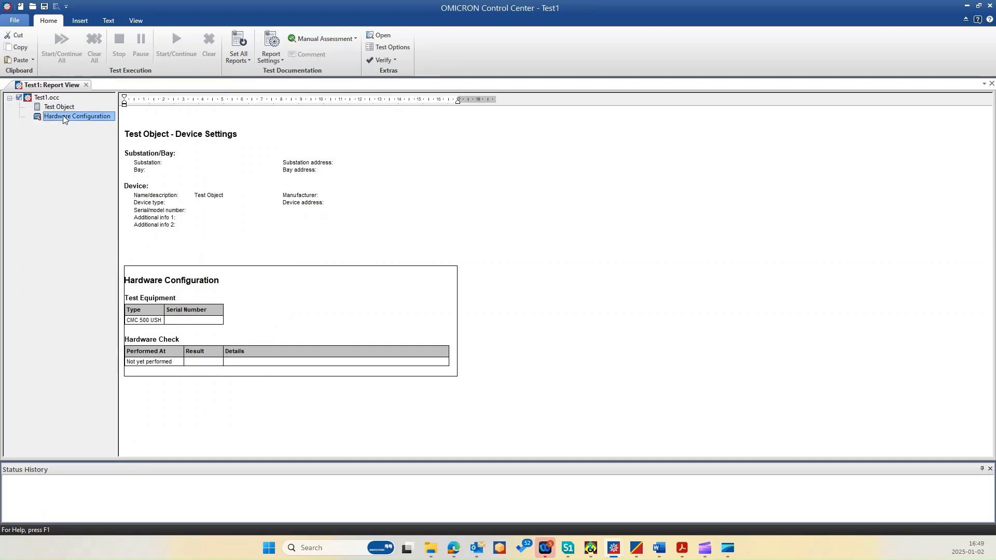
click(350, 547)
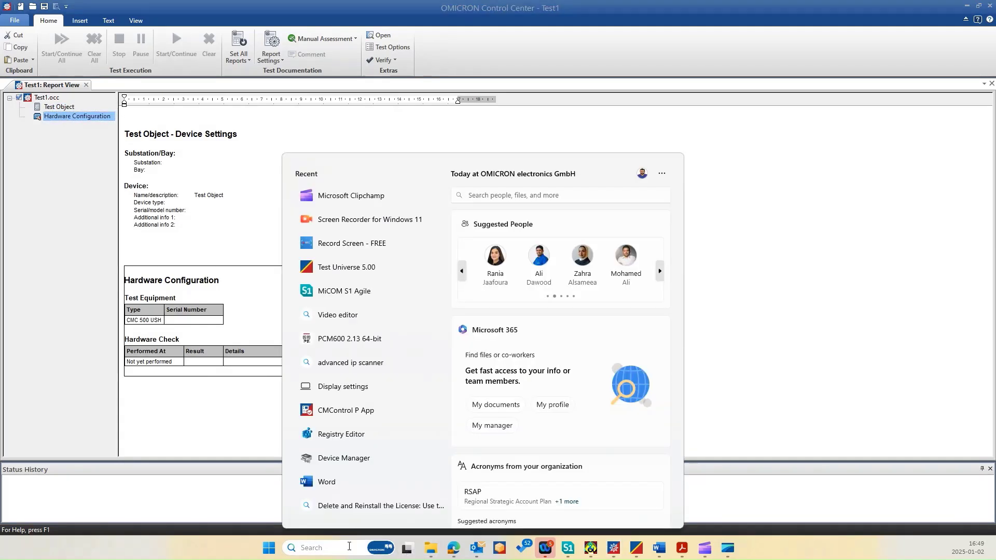
text(device Link)
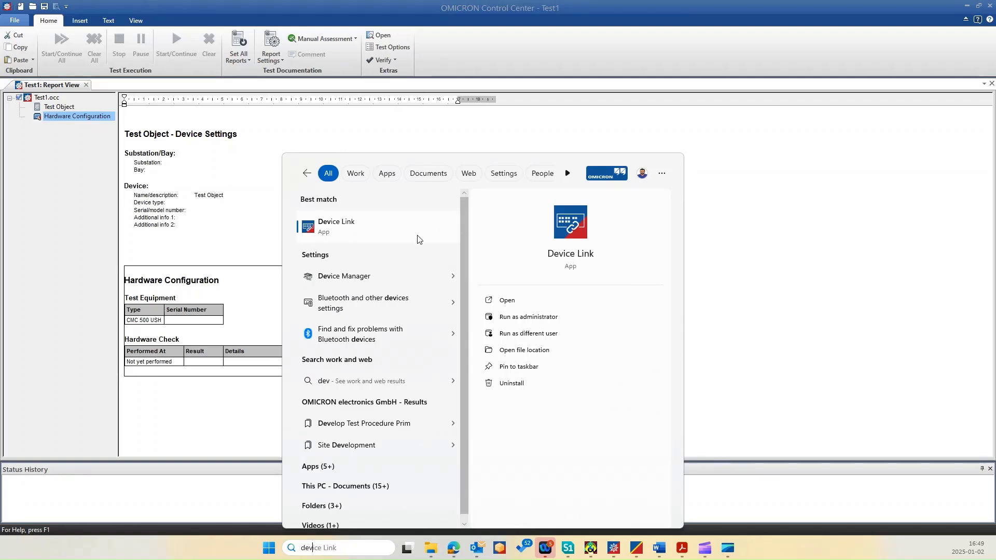
click(382, 239)
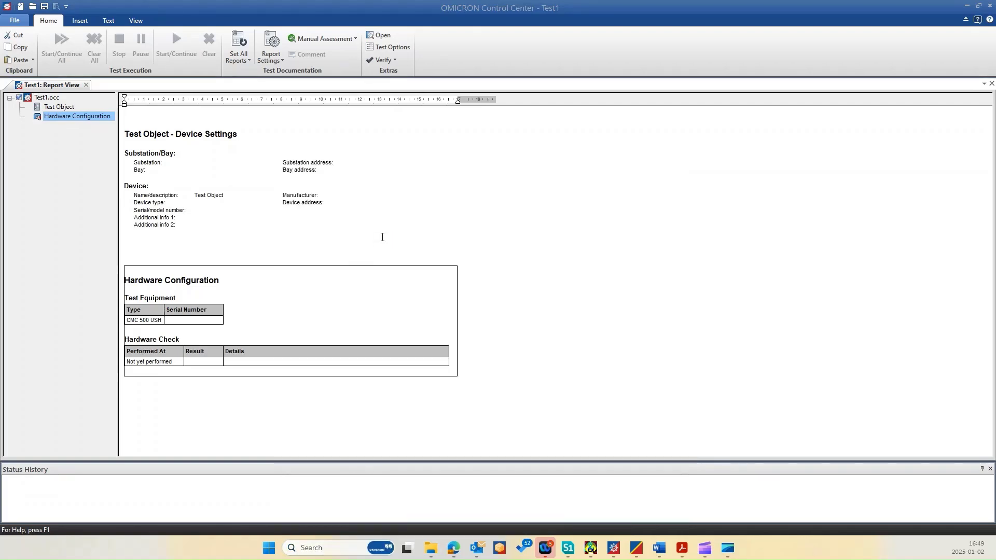